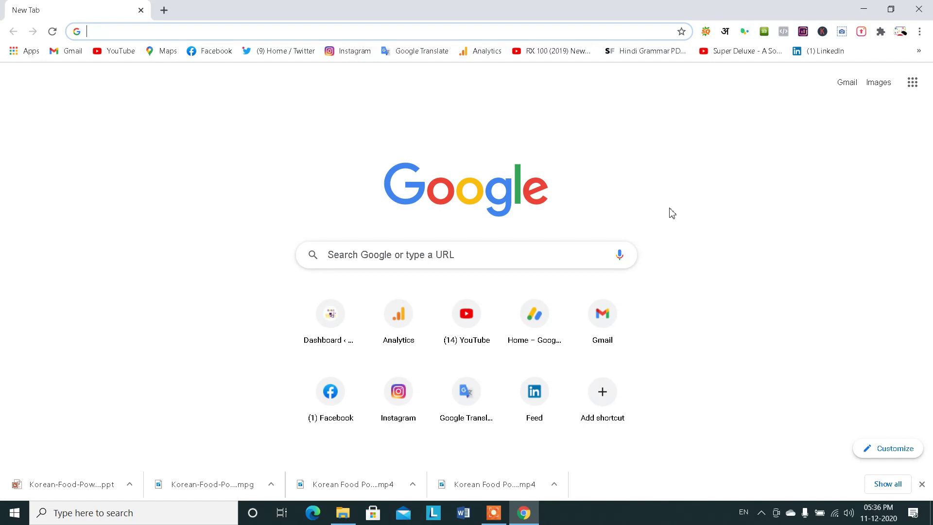
Search Google for 'video to ppt converter' using the autocomplete suggestion.
{"action": "left_click", "coordinate": [215, 28]}
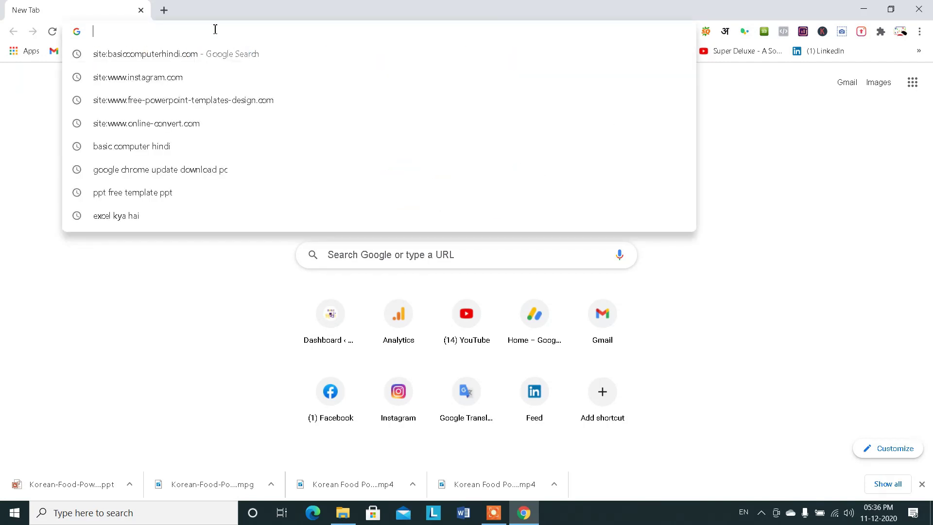
{"action": "left_click", "coordinate": [46, 135]}
{"action": "left_click", "coordinate": [181, 32]}
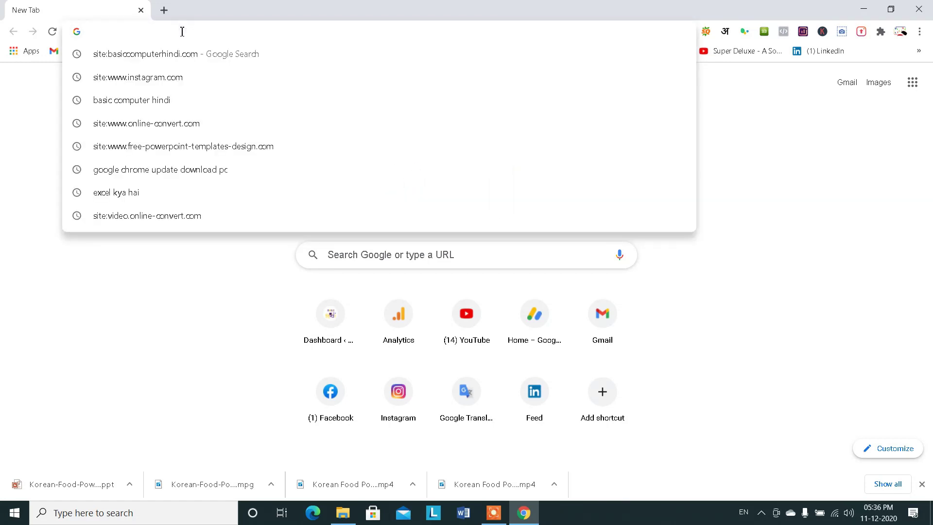
{"action": "type", "text": "vi"}
{"action": "type", "text": "d"}
{"action": "type", "text": "eo "}
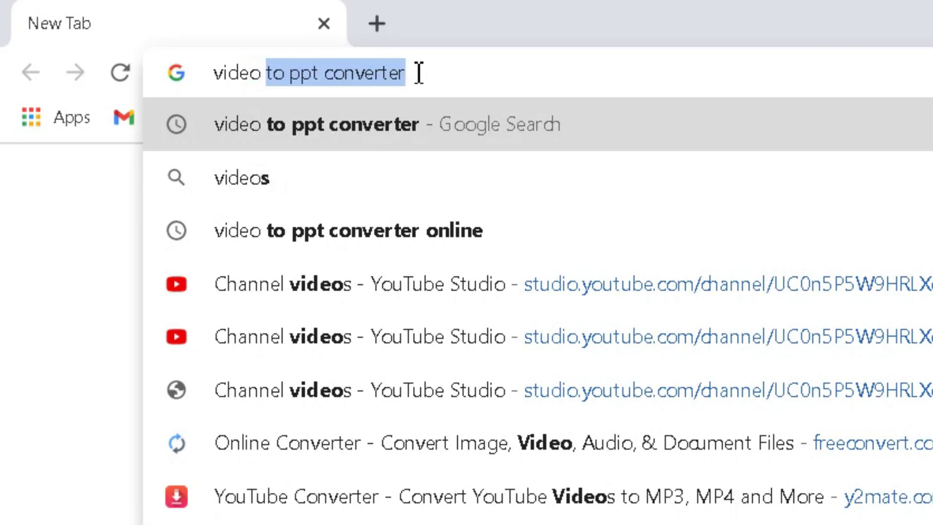
{"action": "type", "text": "t"}
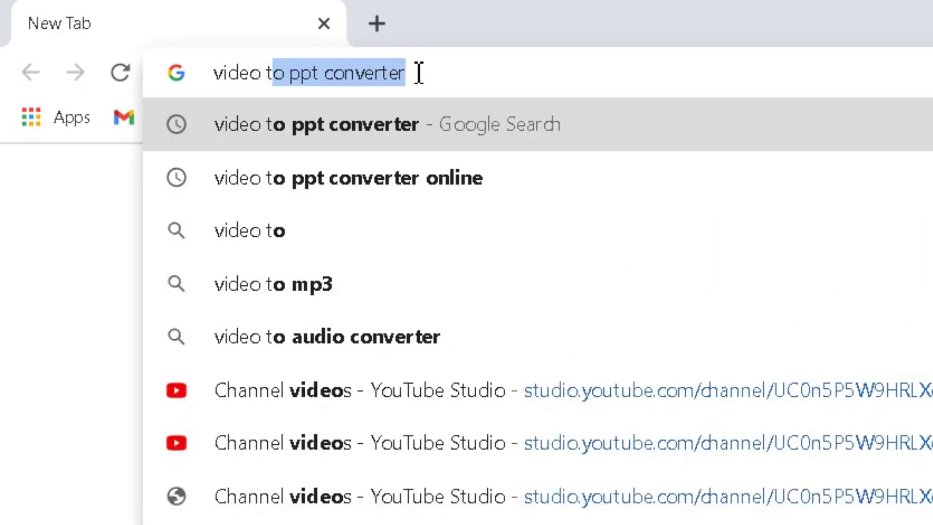
{"action": "type", "text": "o"}
{"action": "key", "text": "Right"}
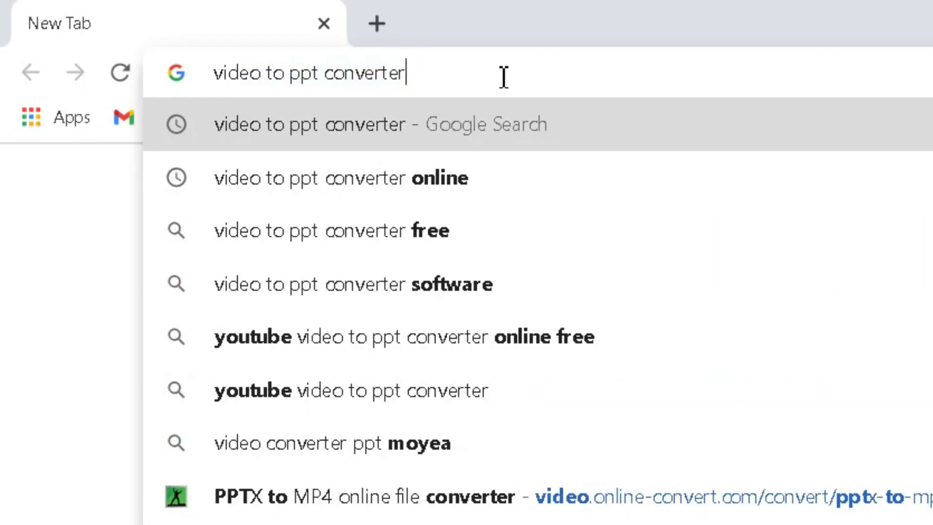
{"action": "key", "text": "Return"}
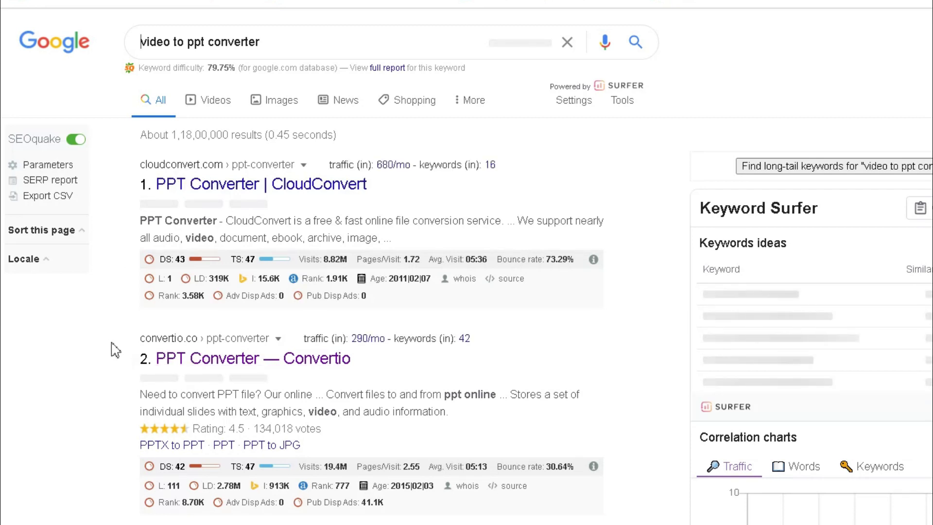
Scroll down through the converter search results.
{"action": "scroll", "coordinate": [113, 348], "scroll_direction": "down", "scroll_amount": 2}
{"action": "scroll", "coordinate": [129, 422], "scroll_direction": "down", "scroll_amount": 3}
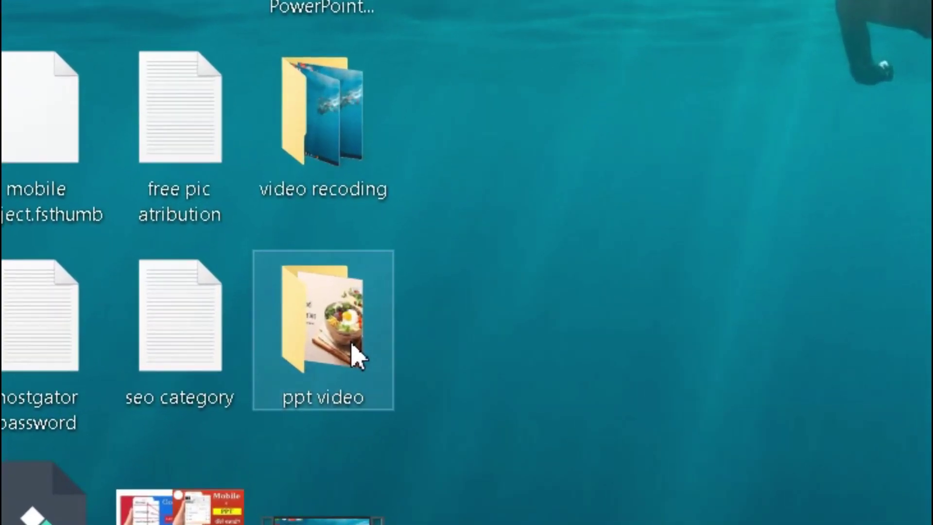
Play the Korean-Food-PowerPoint-Templates-_1_ video from the ppt video folder, skip ahead, then close the player and folder.
{"action": "double_click", "coordinate": [357, 357]}
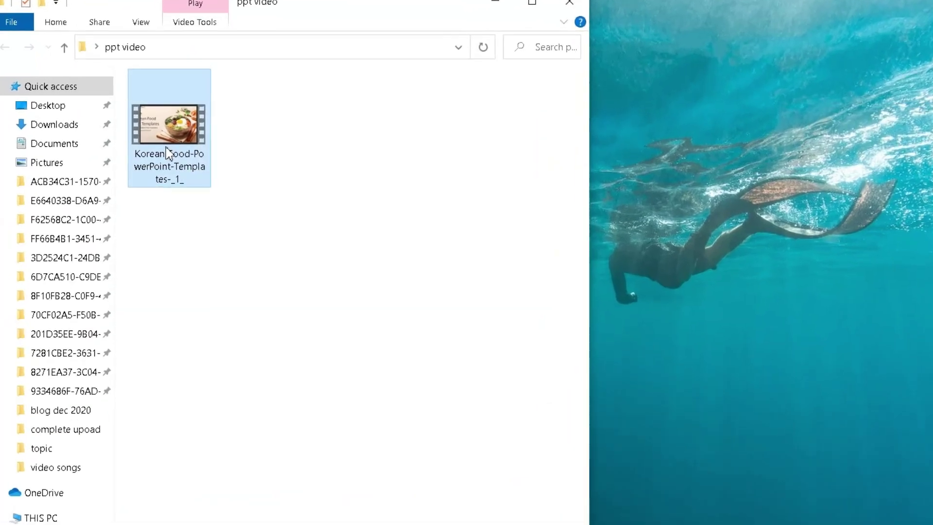
{"action": "double_click", "coordinate": [168, 153]}
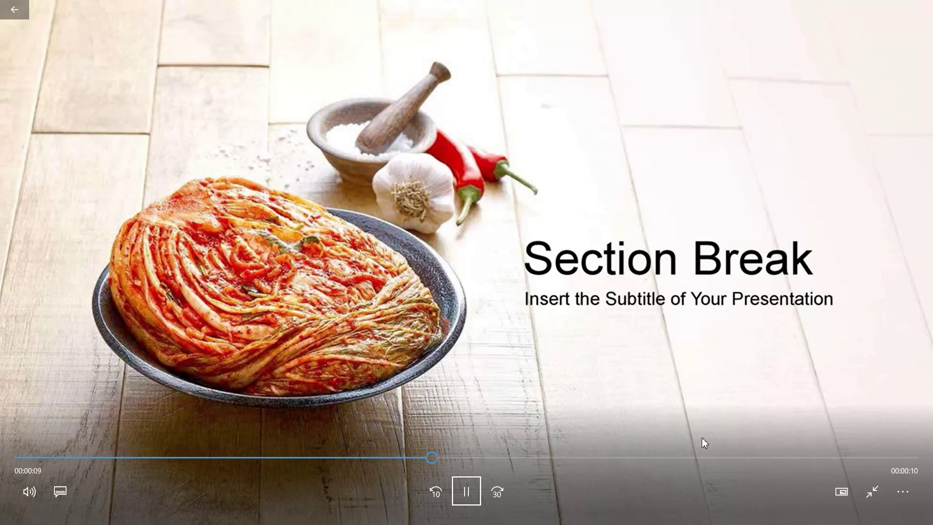
{"action": "left_click", "coordinate": [744, 457]}
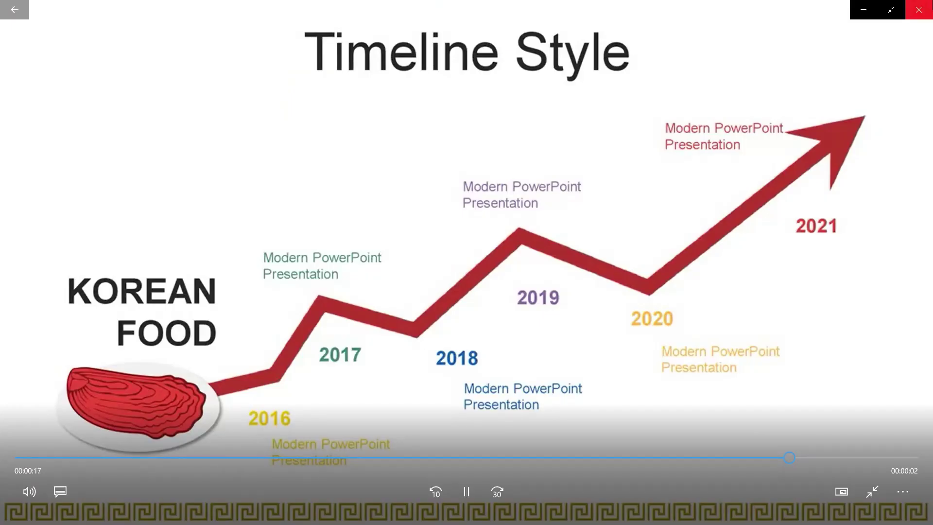
{"action": "left_click", "coordinate": [918, 10]}
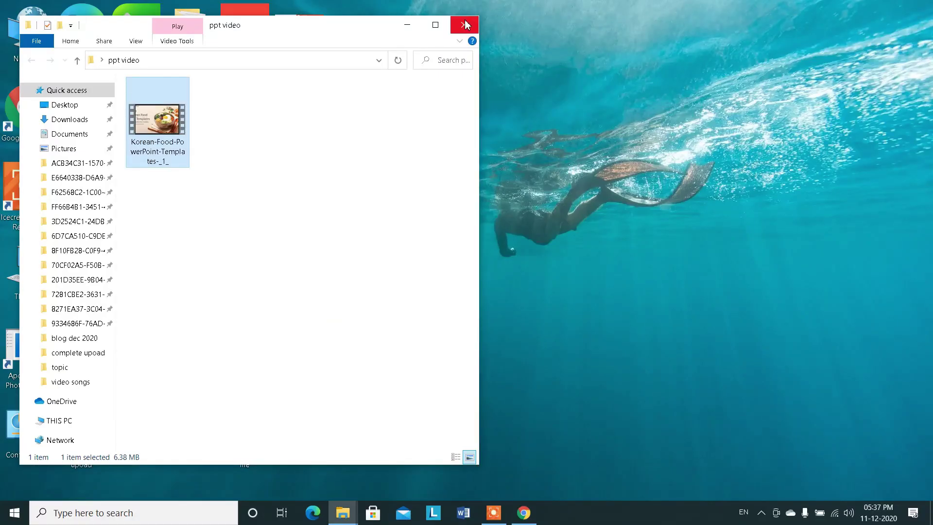
{"action": "left_click", "coordinate": [469, 23]}
Restore Chrome to the online-convert Convert to PPT page and scroll to the upload box.
{"action": "left_click", "coordinate": [523, 512]}
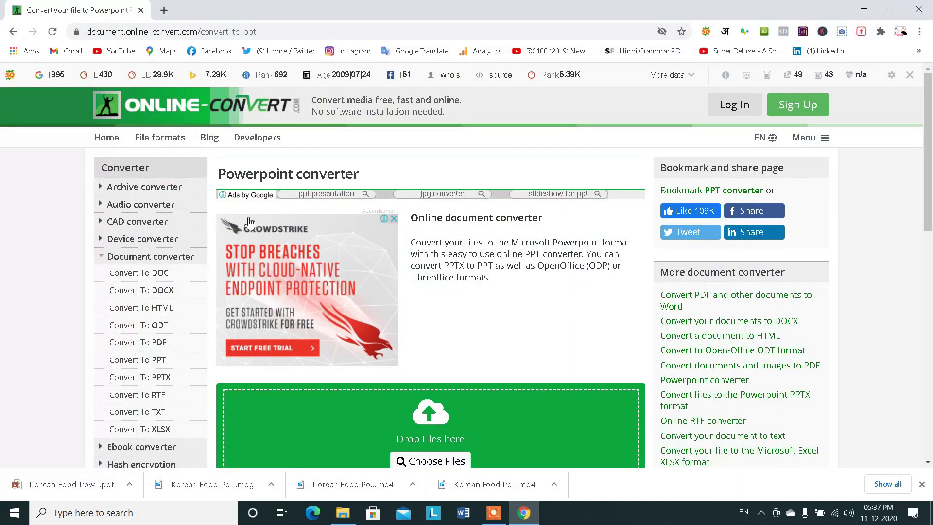
{"action": "scroll", "coordinate": [508, 311], "scroll_direction": "down", "scroll_amount": 2}
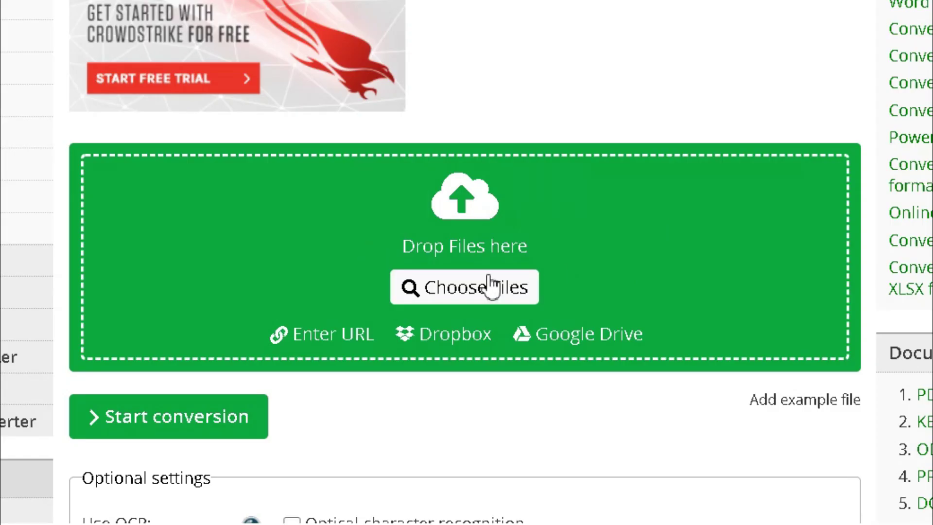
{"action": "scroll", "coordinate": [631, 257], "scroll_direction": "down", "scroll_amount": 2}
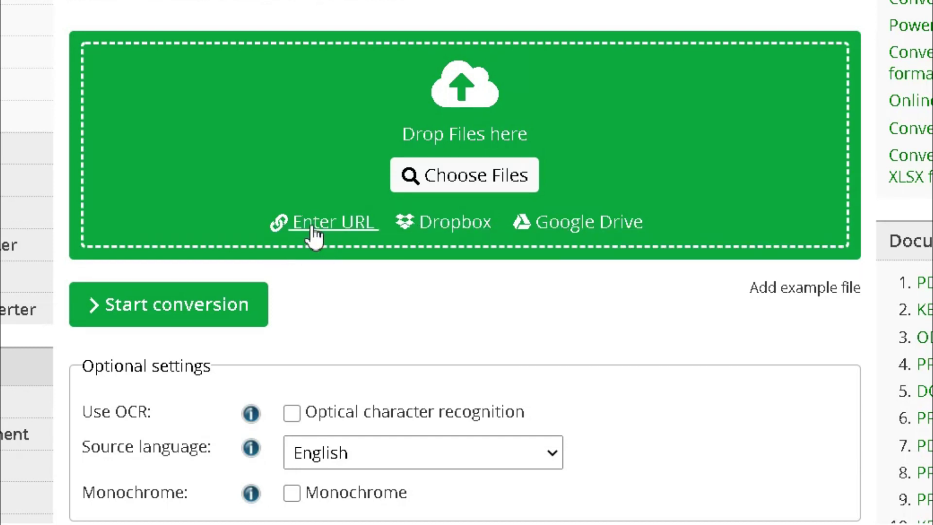
{"action": "scroll", "coordinate": [312, 234], "scroll_direction": "up", "scroll_amount": 5}
{"action": "scroll", "coordinate": [311, 236], "scroll_direction": "down", "scroll_amount": 3}
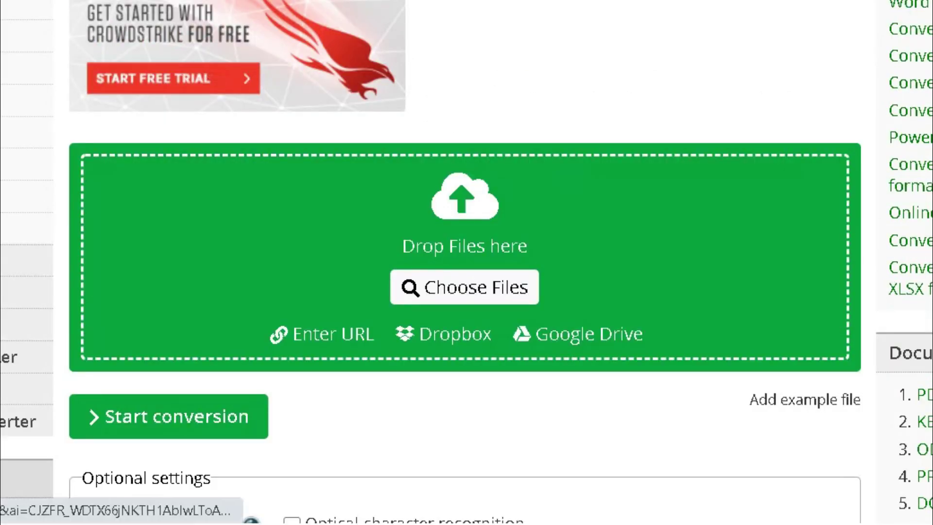
{"action": "scroll", "coordinate": [309, 235], "scroll_direction": "down", "scroll_amount": 3}
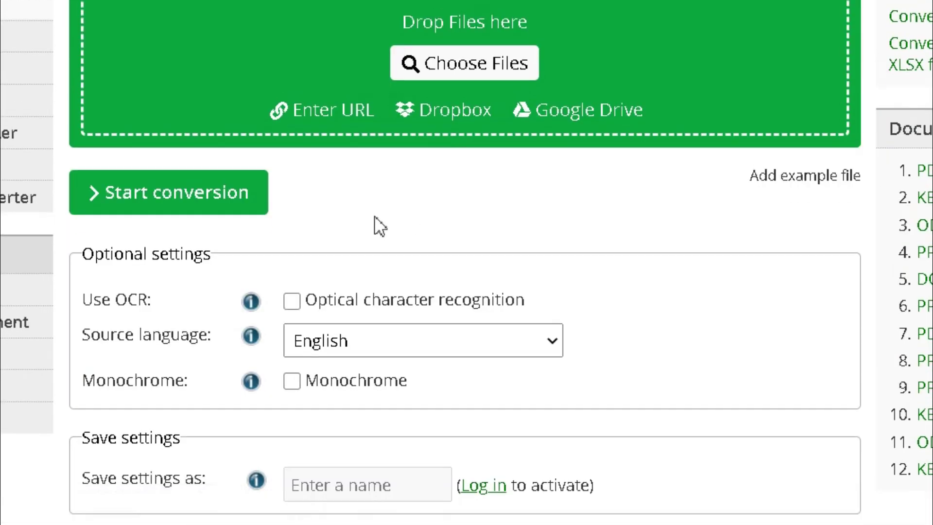
Upload Korean-Food-PowerPoint-Templates-_1_ from the Desktop's ppt video folder.
{"action": "left_click", "coordinate": [484, 77]}
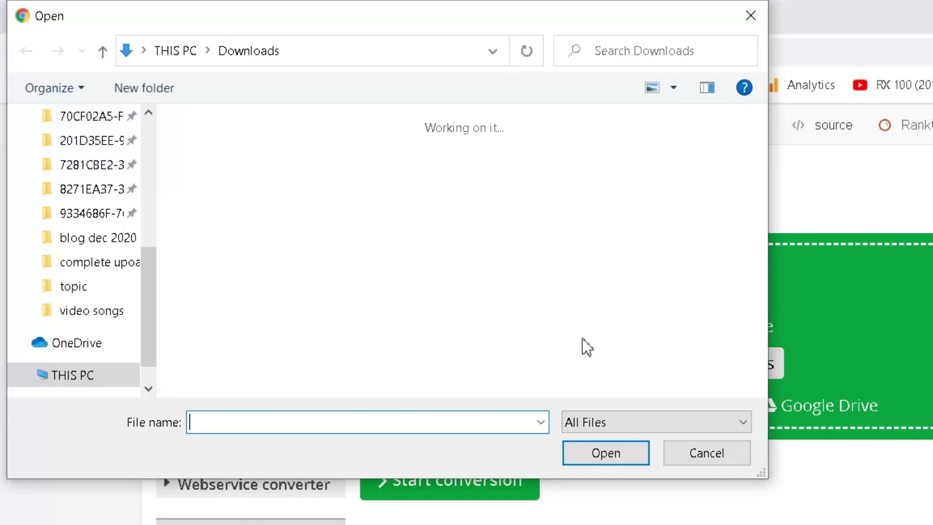
{"action": "left_click_drag", "start_coordinate": [145, 258], "coordinate": [139, 124]}
{"action": "left_click", "coordinate": [83, 156]}
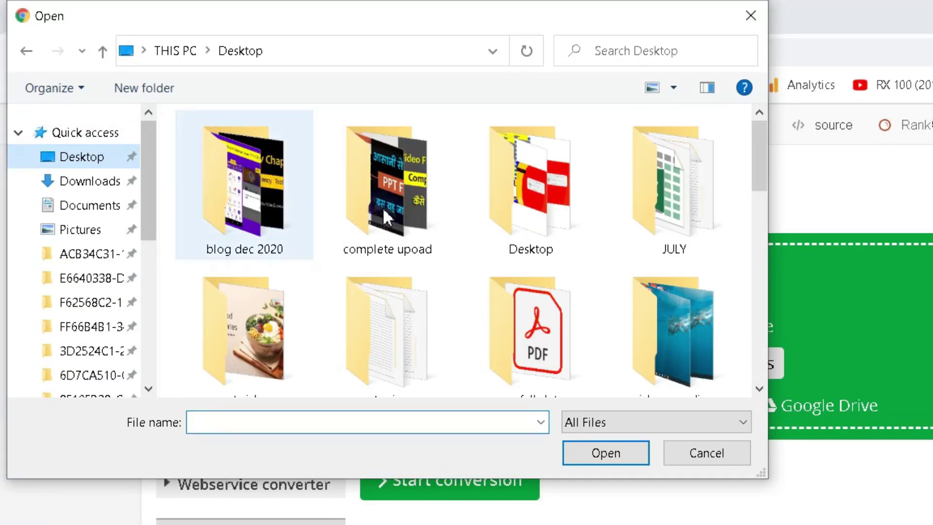
{"action": "scroll", "coordinate": [604, 312], "scroll_direction": "down", "scroll_amount": 3}
{"action": "left_click", "coordinate": [261, 199]}
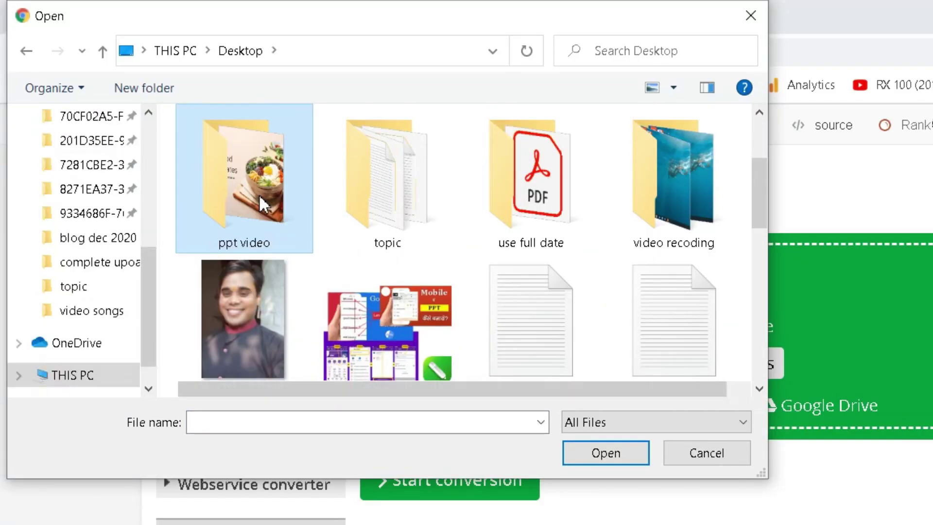
{"action": "double_click", "coordinate": [259, 197]}
{"action": "left_click", "coordinate": [246, 243]}
{"action": "left_click", "coordinate": [602, 460]}
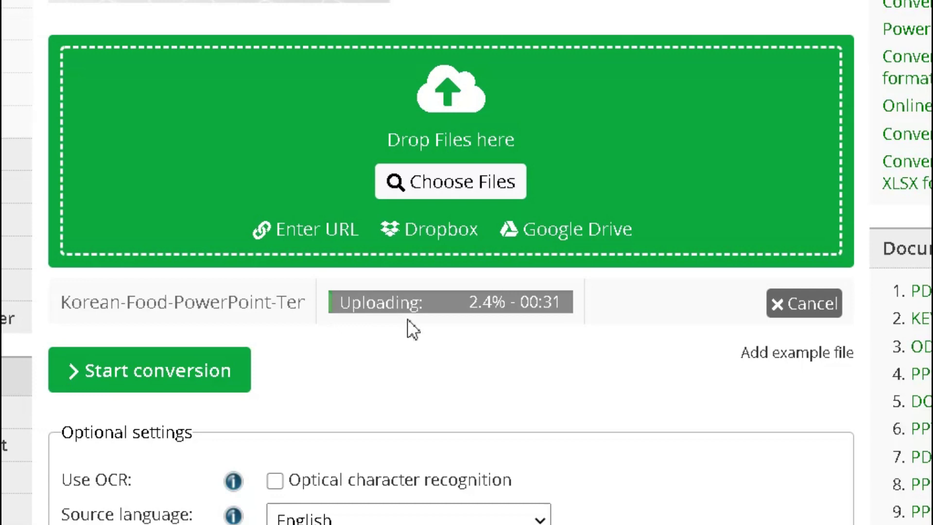
Scroll the page while the Korean Food video upload climbs to 78.9%.
{"action": "scroll", "coordinate": [376, 331], "scroll_direction": "up", "scroll_amount": 3}
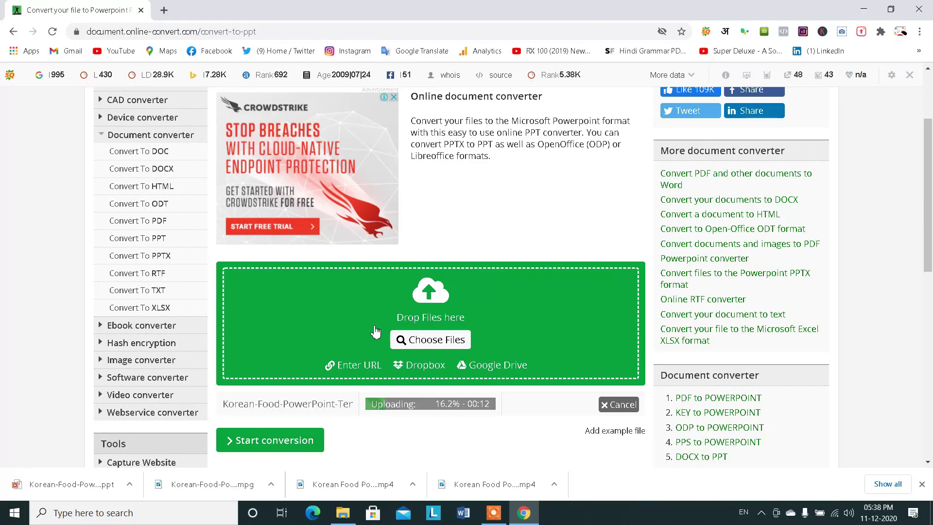
{"action": "scroll", "coordinate": [376, 331], "scroll_direction": "up", "scroll_amount": 3}
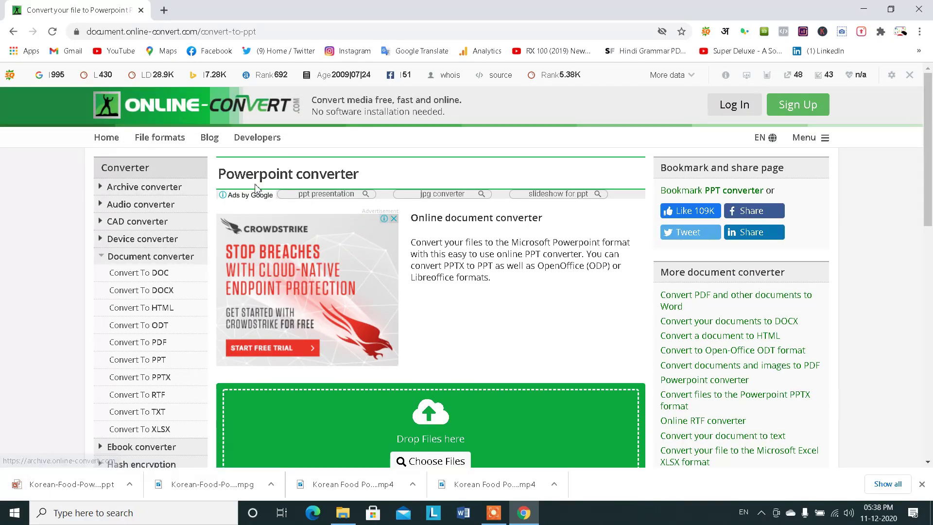
{"action": "left_click_drag", "start_coordinate": [225, 173], "coordinate": [378, 178]}
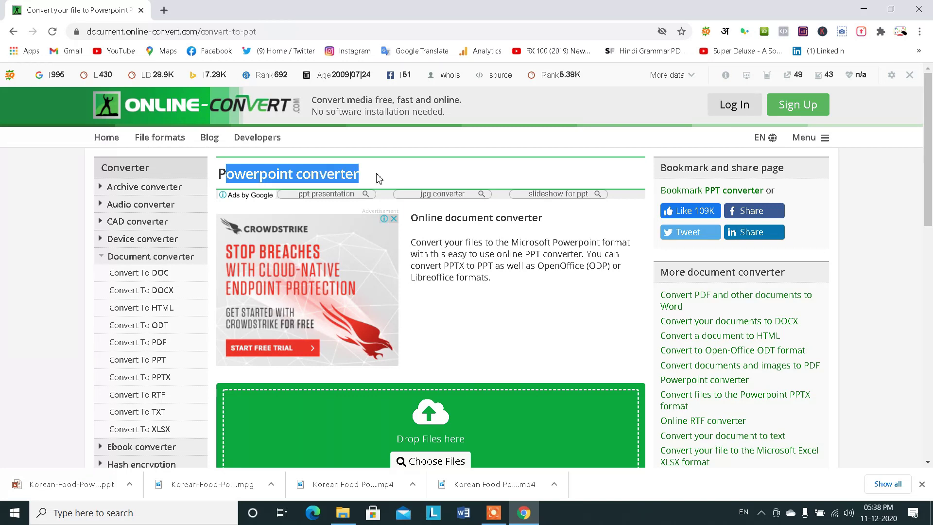
{"action": "scroll", "coordinate": [392, 180], "scroll_direction": "down", "scroll_amount": 2}
{"action": "scroll", "coordinate": [408, 214], "scroll_direction": "down", "scroll_amount": 2}
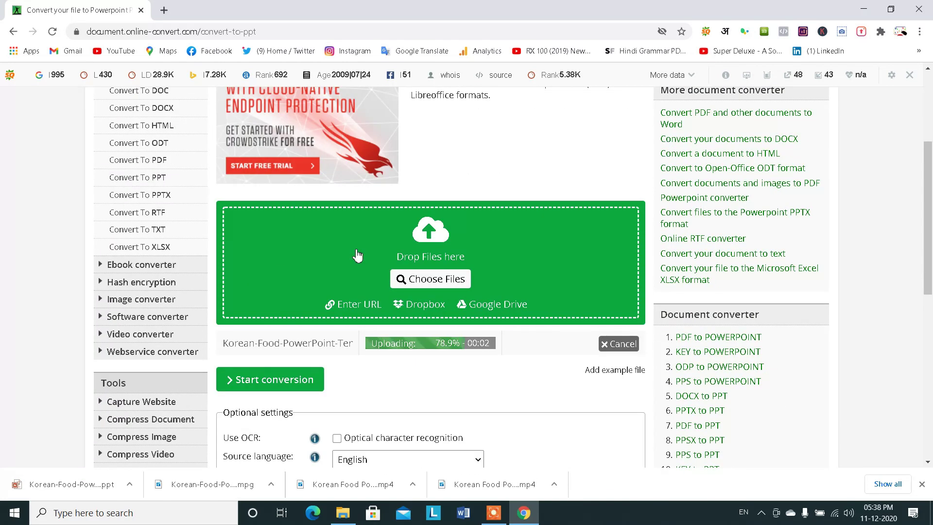
{"action": "scroll", "coordinate": [427, 247], "scroll_direction": "down", "scroll_amount": 2}
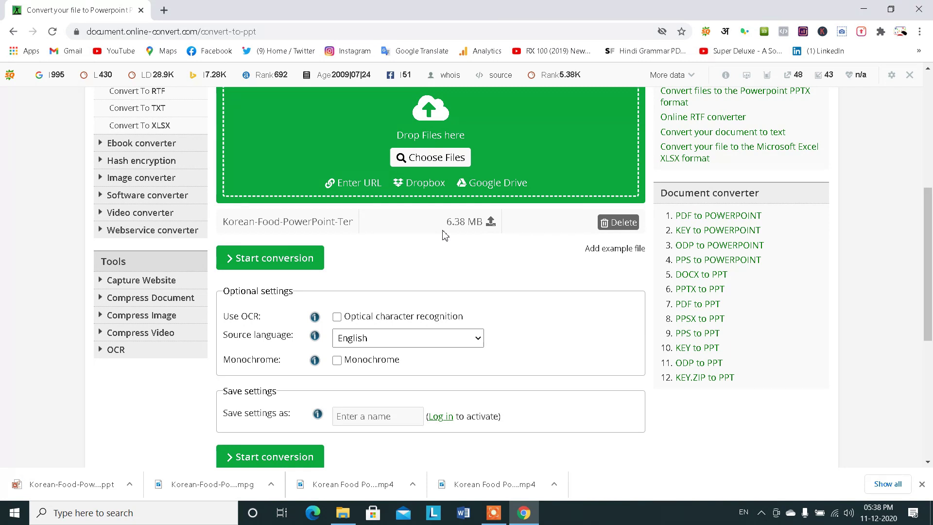
Check the finished 6.38 MB Korean Food video upload and scroll down to the Optional settings.
{"action": "scroll", "coordinate": [443, 235], "scroll_direction": "up", "scroll_amount": 2}
{"action": "scroll", "coordinate": [370, 235], "scroll_direction": "up", "scroll_amount": 2}
{"action": "scroll", "coordinate": [485, 262], "scroll_direction": "up", "scroll_amount": 3}
{"action": "scroll", "coordinate": [536, 289], "scroll_direction": "down", "scroll_amount": 3}
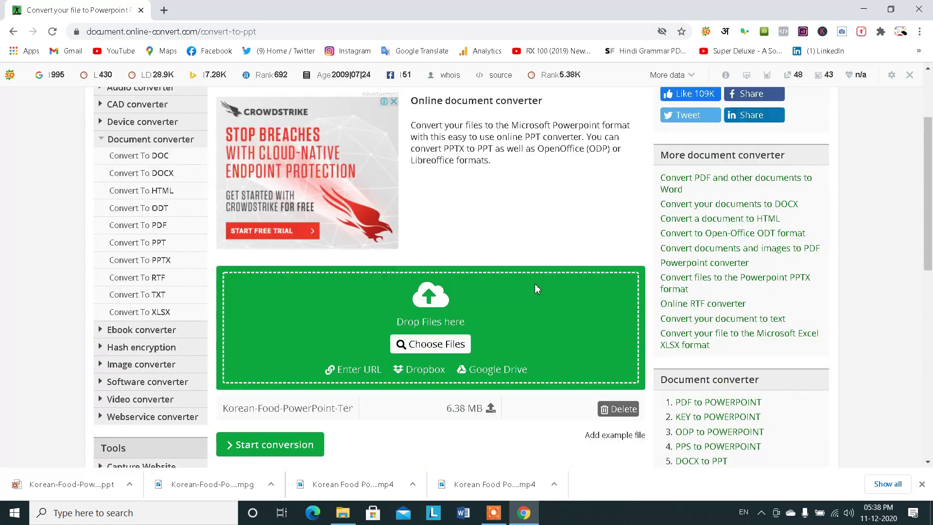
{"action": "scroll", "coordinate": [535, 288], "scroll_direction": "down", "scroll_amount": 3}
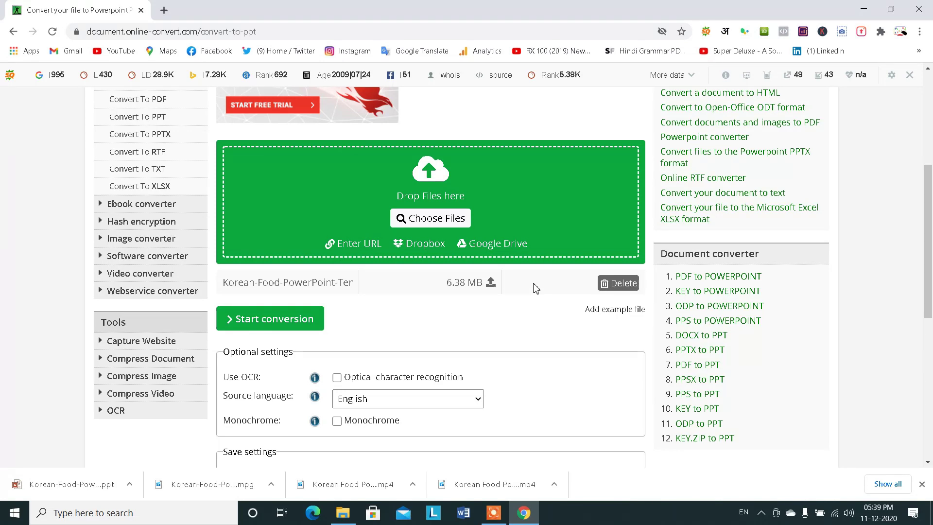
{"action": "scroll", "coordinate": [535, 288], "scroll_direction": "down", "scroll_amount": 2}
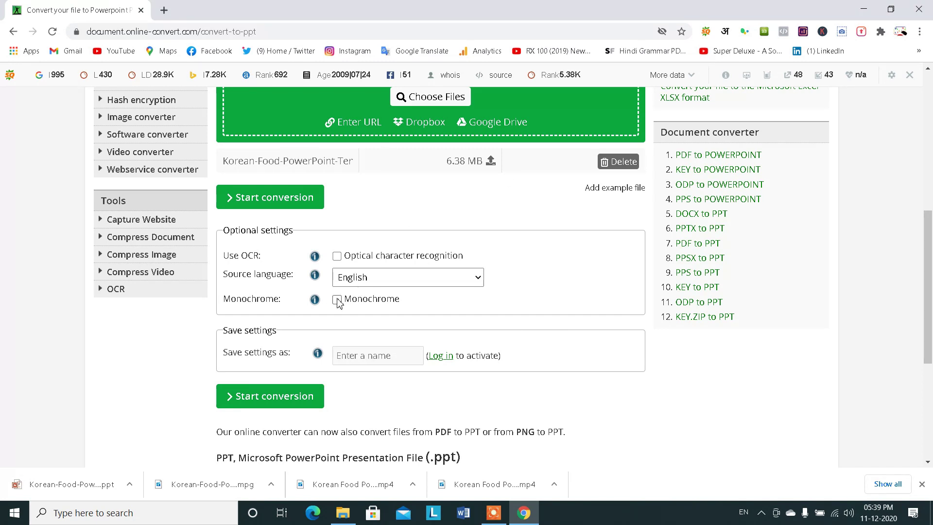
{"action": "scroll", "coordinate": [400, 309], "scroll_direction": "down", "scroll_amount": 1}
{"action": "scroll", "coordinate": [515, 391], "scroll_direction": "down", "scroll_amount": 3}
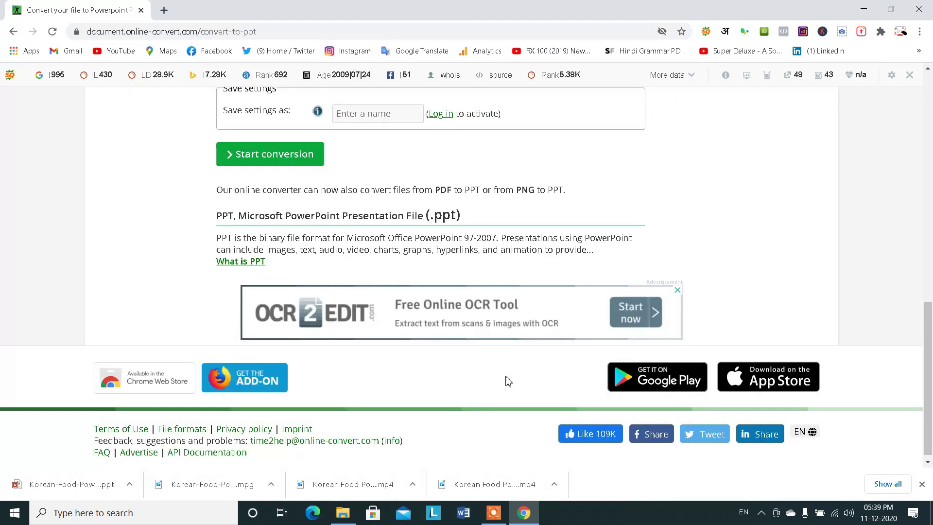
{"action": "scroll", "coordinate": [506, 382], "scroll_direction": "up", "scroll_amount": 10}
{"action": "scroll", "coordinate": [507, 381], "scroll_direction": "down", "scroll_amount": 3}
{"action": "scroll", "coordinate": [498, 396], "scroll_direction": "down", "scroll_amount": 1}
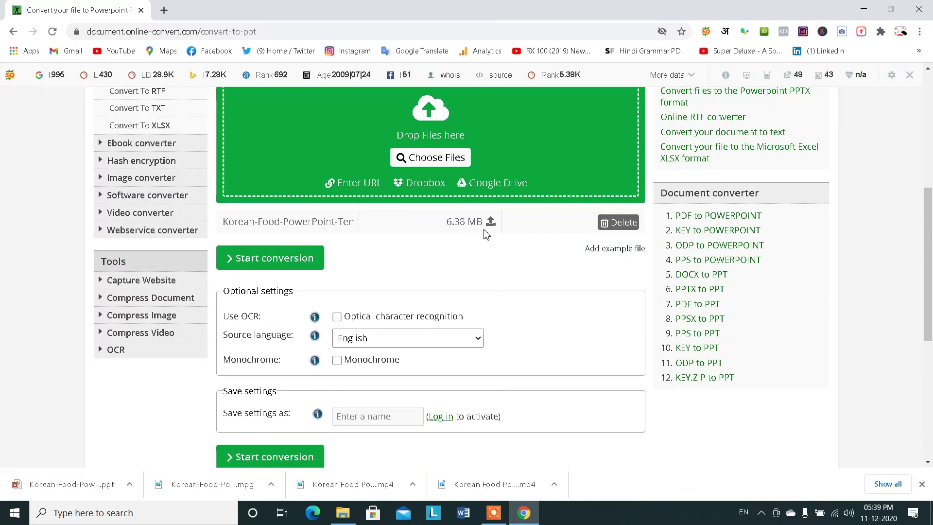
{"action": "left_click_drag", "start_coordinate": [238, 226], "coordinate": [312, 222]}
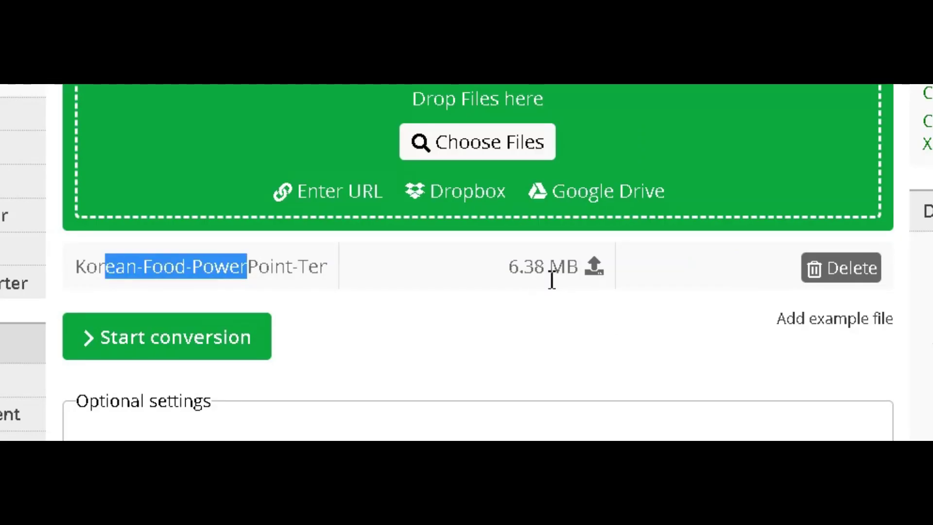
{"action": "scroll", "coordinate": [455, 406], "scroll_direction": "down", "scroll_amount": 2}
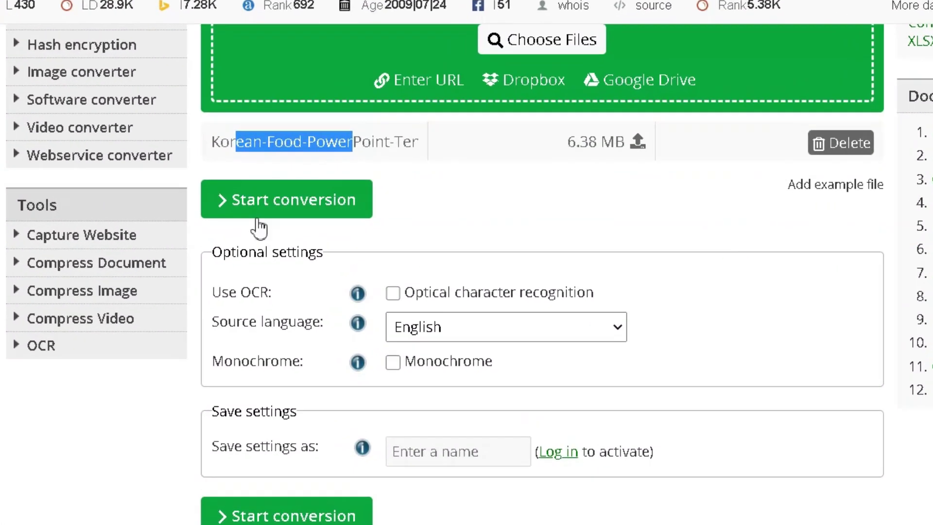
Start the conversion and wait for the 22.87 MB Korean-Food-PowerPoint-Templates-_1__000.ppt result.
{"action": "left_click", "coordinate": [248, 204]}
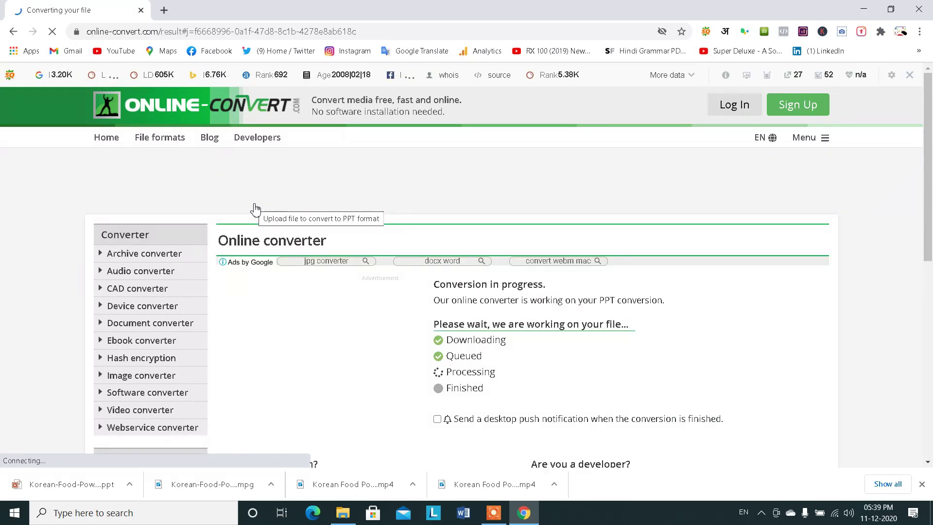
{"action": "scroll", "coordinate": [495, 306], "scroll_direction": "down", "scroll_amount": 1}
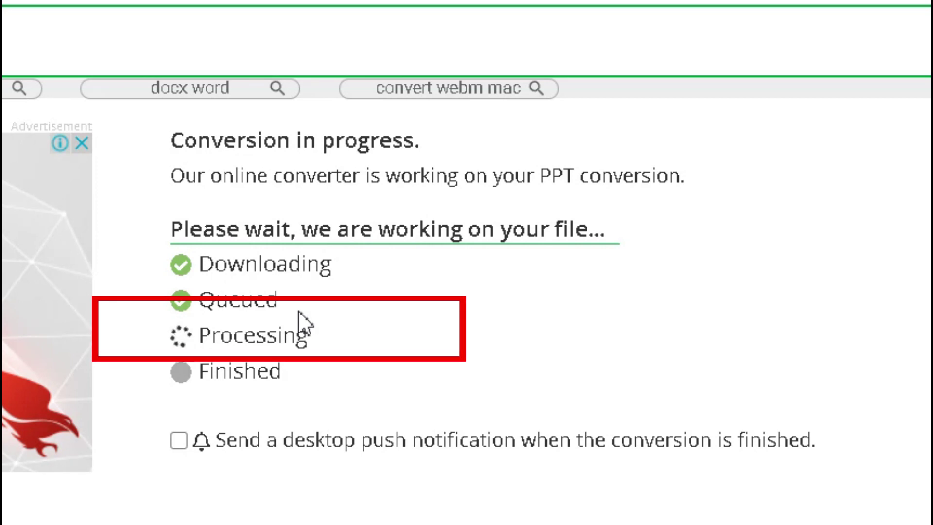
{"action": "scroll", "coordinate": [301, 321], "scroll_direction": "down", "scroll_amount": 2}
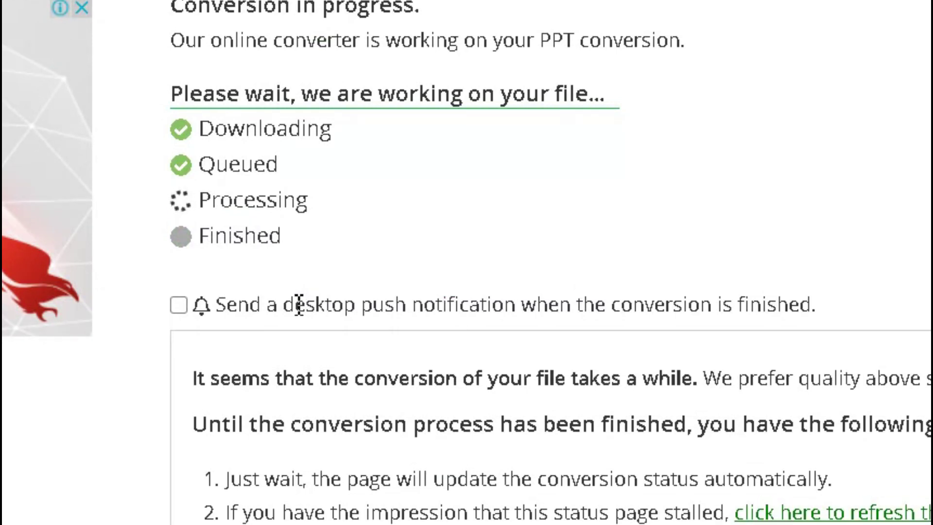
{"action": "scroll", "coordinate": [299, 305], "scroll_direction": "down", "scroll_amount": 3}
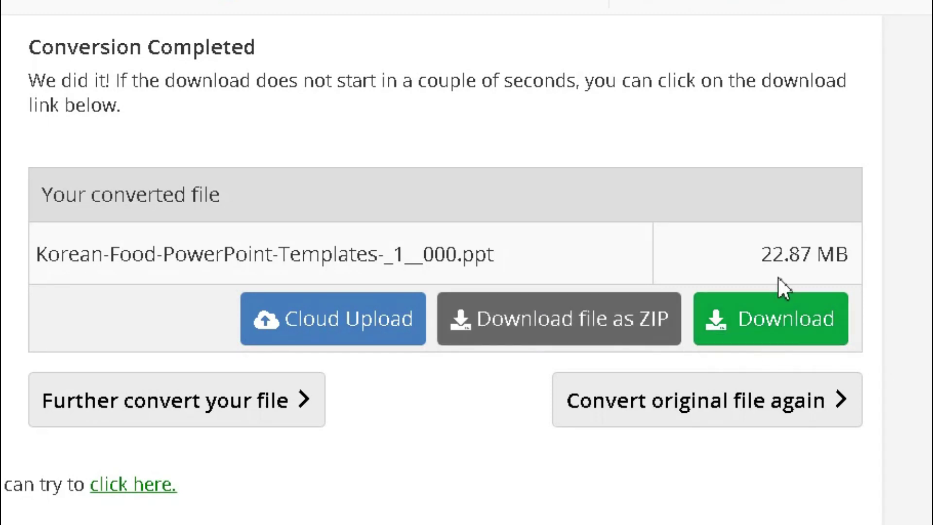
Download the 22.87 MB converted .ppt file and open it from the download bar.
{"action": "left_click_drag", "start_coordinate": [761, 253], "coordinate": [812, 253]}
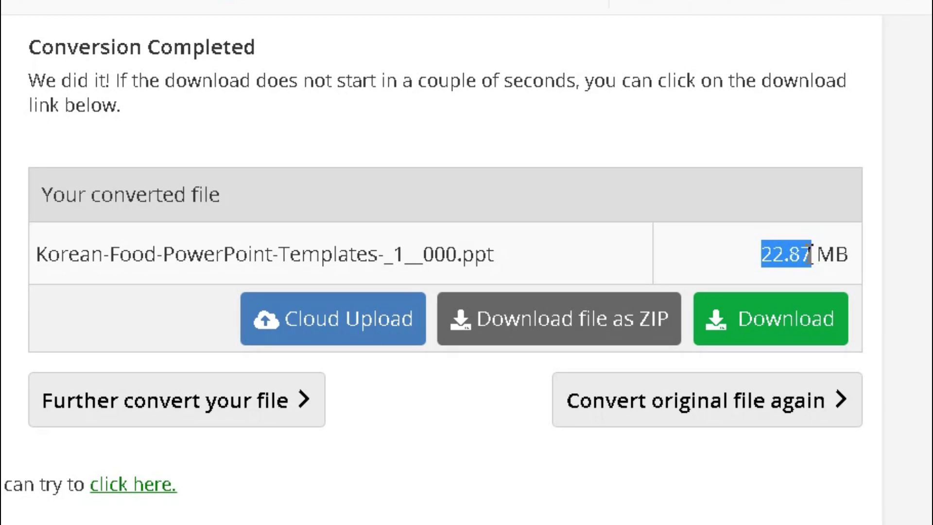
{"action": "left_click", "coordinate": [810, 254]}
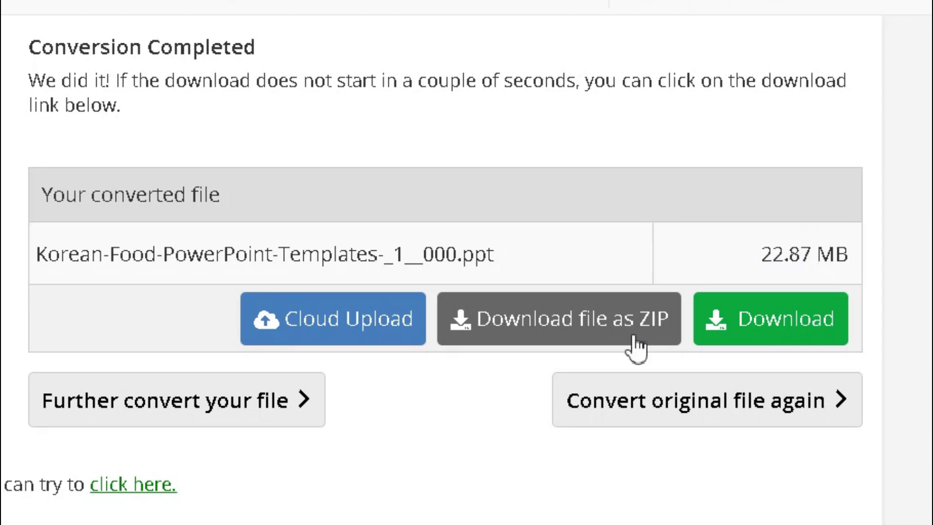
{"action": "left_click", "coordinate": [755, 334]}
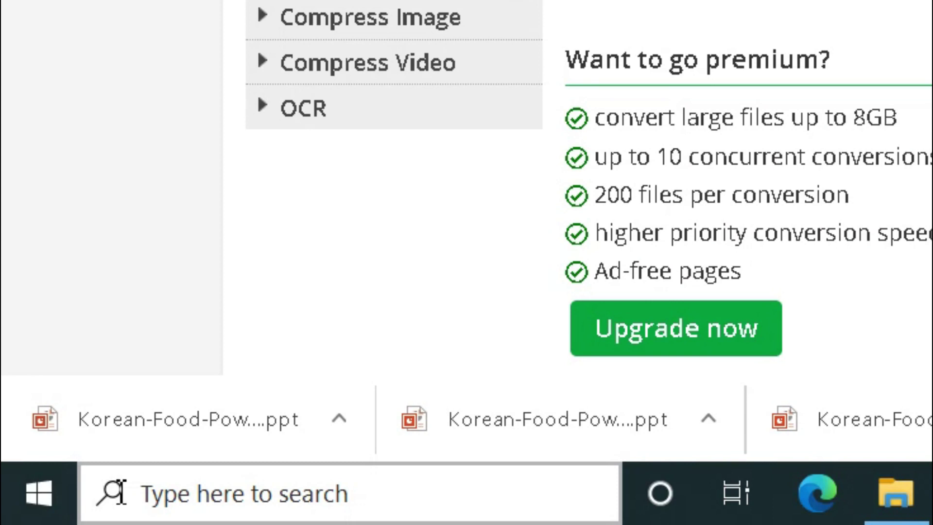
{"action": "left_click", "coordinate": [339, 419]}
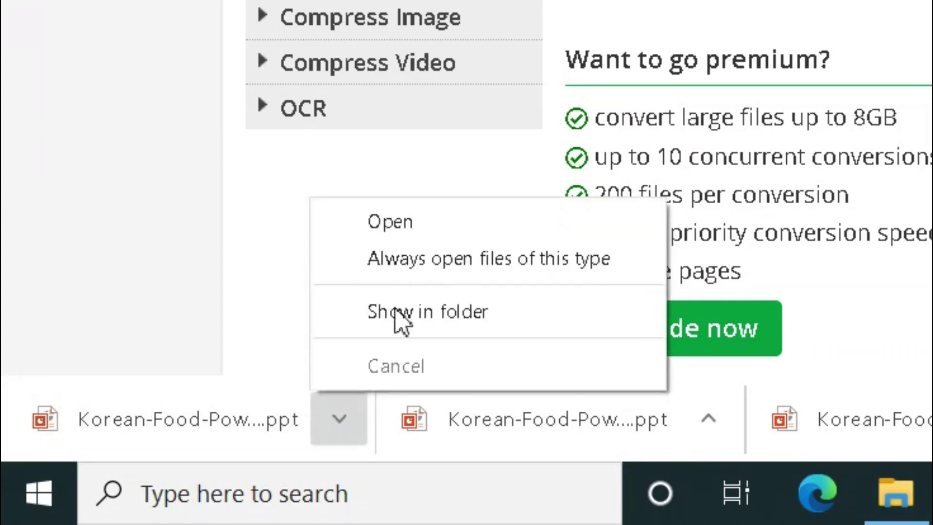
{"action": "left_click", "coordinate": [405, 227]}
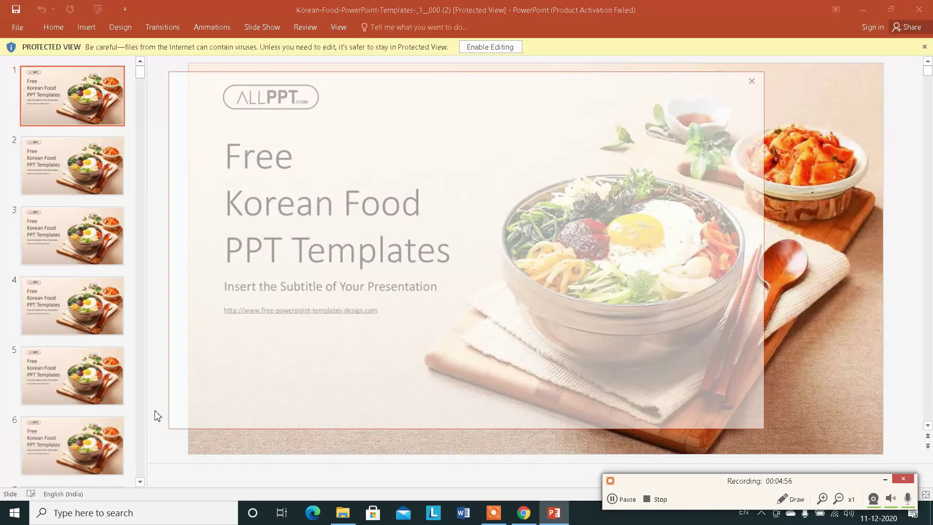
Dismiss the Office activation prompt and activation wizard.
{"action": "left_click", "coordinate": [752, 82]}
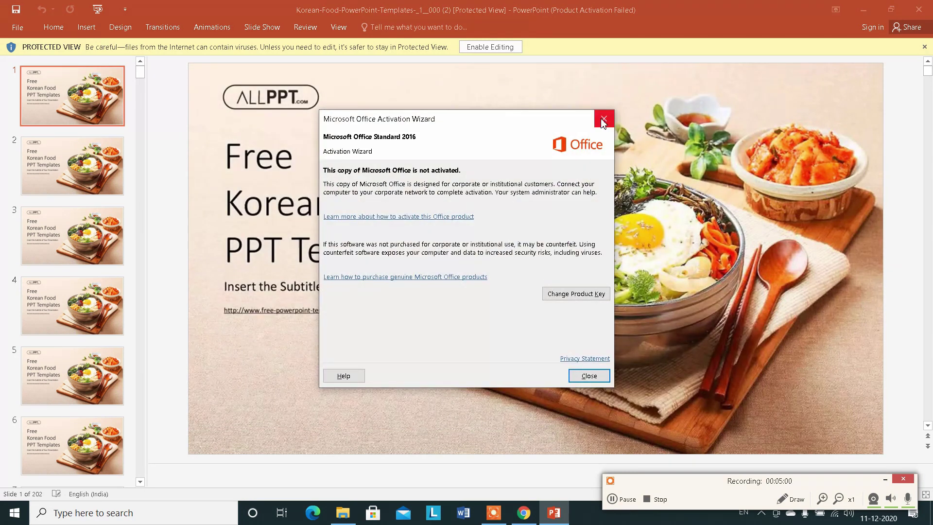
{"action": "left_click", "coordinate": [603, 122]}
{"action": "scroll", "coordinate": [79, 202], "scroll_direction": "down", "scroll_amount": 3}
{"action": "scroll", "coordinate": [79, 201], "scroll_direction": "down", "scroll_amount": 3}
{"action": "scroll", "coordinate": [85, 197], "scroll_direction": "down", "scroll_amount": 4}
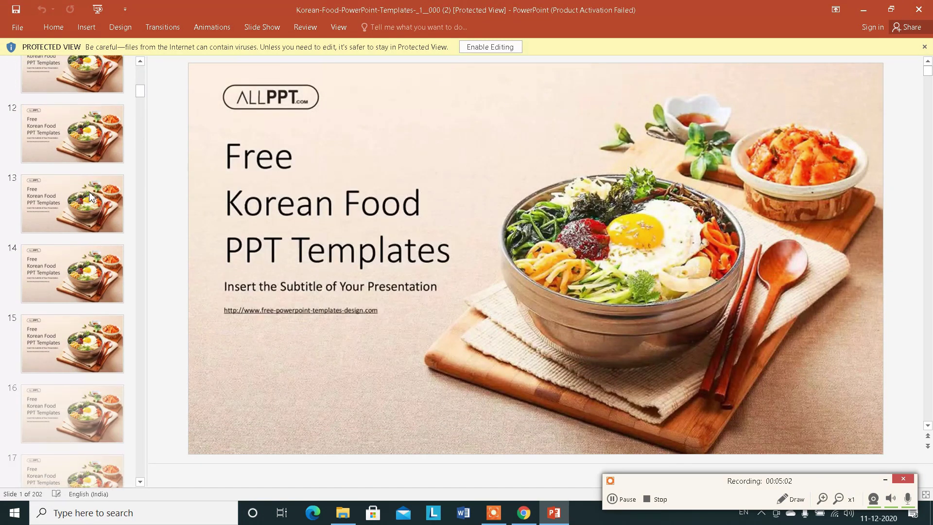
Move slide 3 down between slides 4 and 5, then enable editing of the presentation.
{"action": "scroll", "coordinate": [90, 195], "scroll_direction": "down", "scroll_amount": 1}
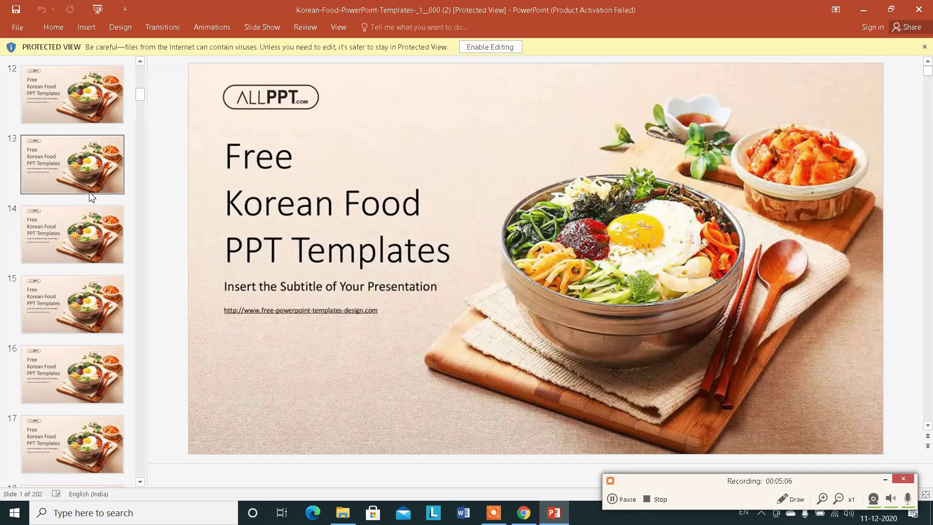
{"action": "scroll", "coordinate": [90, 196], "scroll_direction": "down", "scroll_amount": 3}
{"action": "scroll", "coordinate": [90, 196], "scroll_direction": "down", "scroll_amount": 3}
{"action": "mouse_move", "coordinate": [140, 102]}
{"action": "left_mouse_down"}
{"action": "mouse_move", "coordinate": [141, 148]}
{"action": "mouse_move", "coordinate": [136, 16]}
{"action": "mouse_move", "coordinate": [127, 488]}
{"action": "mouse_move", "coordinate": [141, 83]}
{"action": "left_mouse_up"}
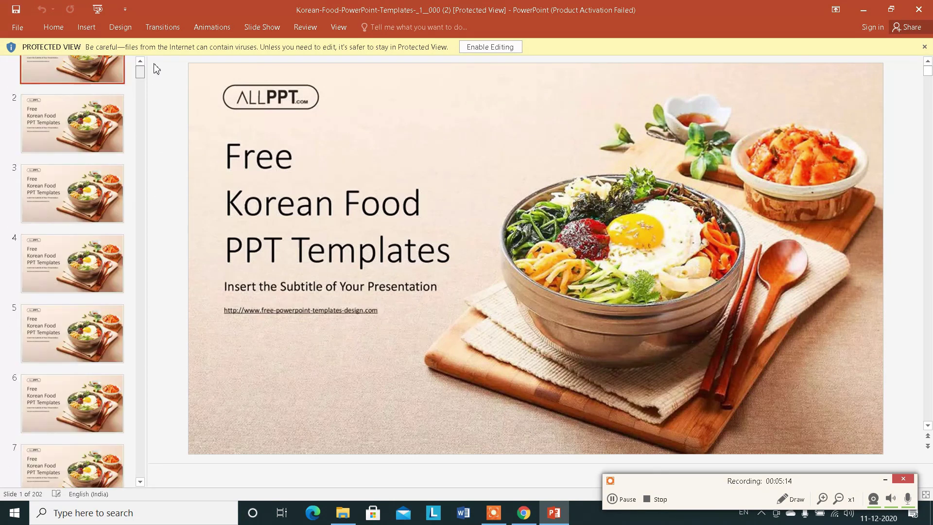
{"action": "left_click_drag", "start_coordinate": [39, 255], "coordinate": [89, 342]}
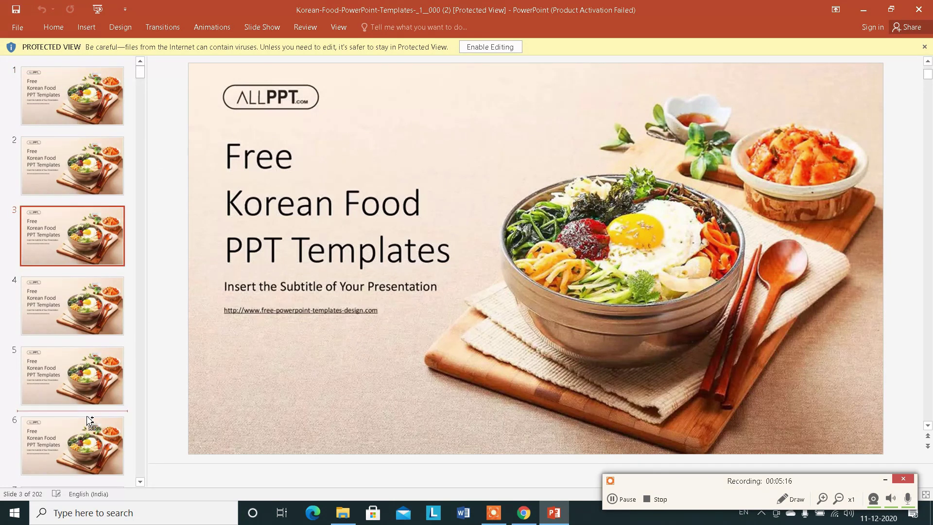
{"action": "left_click_drag", "start_coordinate": [89, 341], "coordinate": [90, 340]}
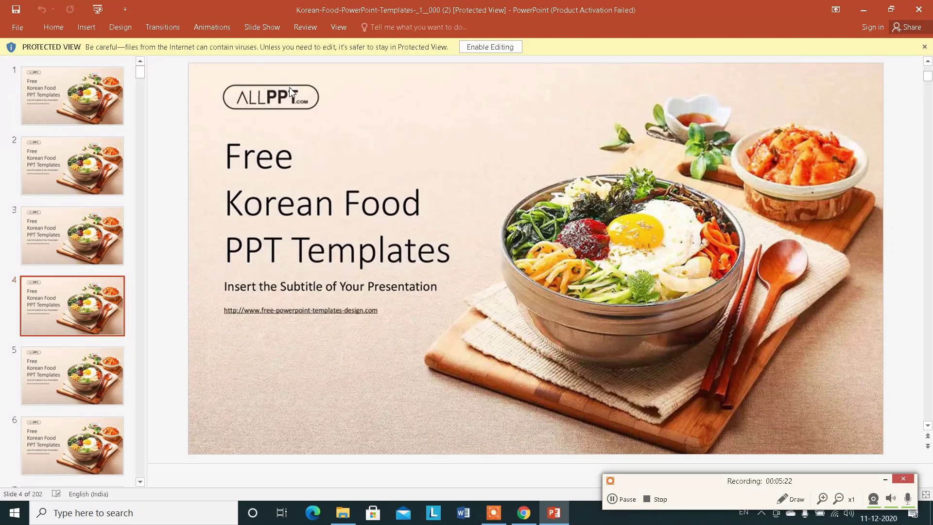
{"action": "left_click", "coordinate": [500, 47]}
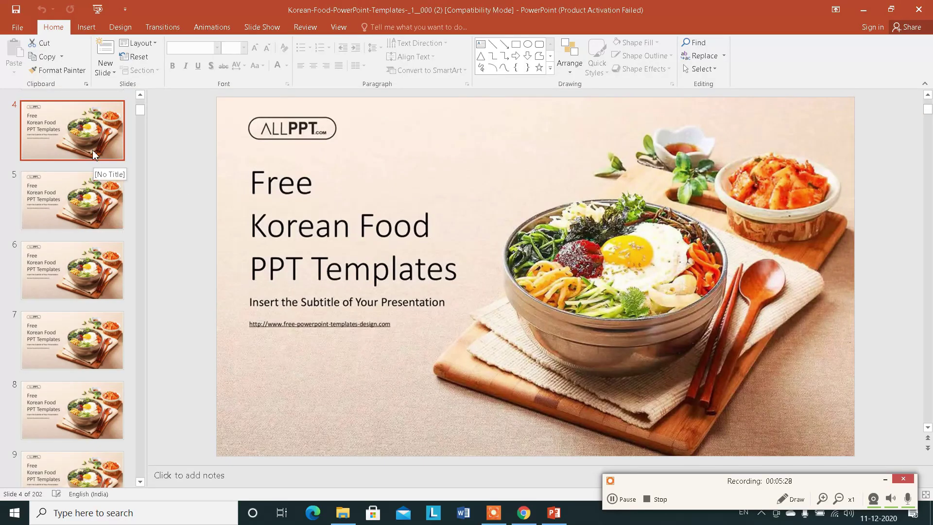
Delete the duplicate Korean Food slides to shrink the deck from 202 to 172, then go to slide 7.
{"action": "key", "text": "Delete"}
{"action": "key", "text": "Delete"}
{"action": "key", "text": "Delete"}
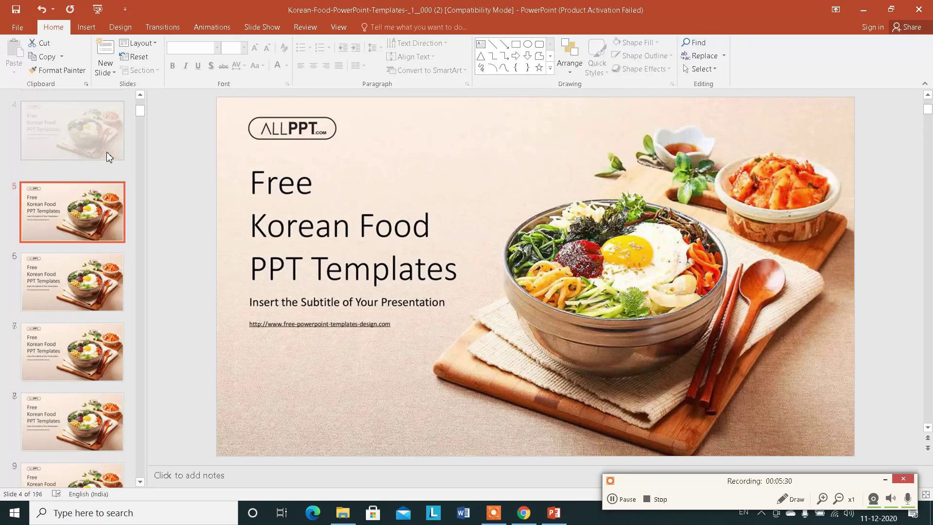
{"action": "key", "text": "Delete"}
{"action": "key", "text": "Delete"}
{"action": "key", "text": "Delete"}
{"action": "key", "text": "Delete"}
{"action": "key", "text": "Delete"}
{"action": "key", "text": "Delete"}
{"action": "key", "text": "Delete"}
{"action": "key", "text": "Delete"}
{"action": "key", "text": "Delete"}
{"action": "key", "text": "Delete"}
{"action": "key", "text": "Delete"}
{"action": "key", "text": "Delete"}
{"action": "key", "text": "Delete"}
{"action": "key", "text": "Delete"}
{"action": "key", "text": "Delete"}
{"action": "key", "text": "Delete"}
{"action": "key", "text": "Delete"}
{"action": "key", "text": "Delete"}
{"action": "key", "text": "Delete"}
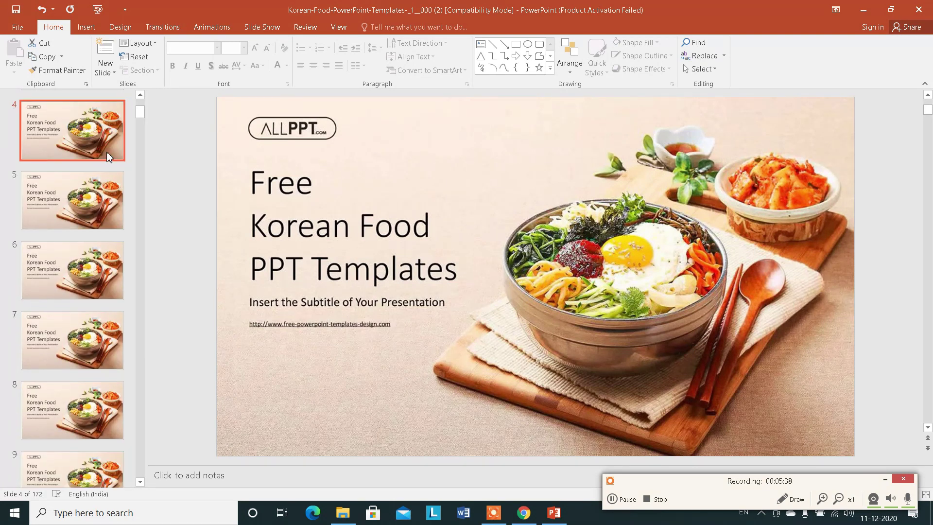
{"action": "key", "text": "Down"}
{"action": "key", "text": "Down"}
{"action": "key", "text": "Down"}
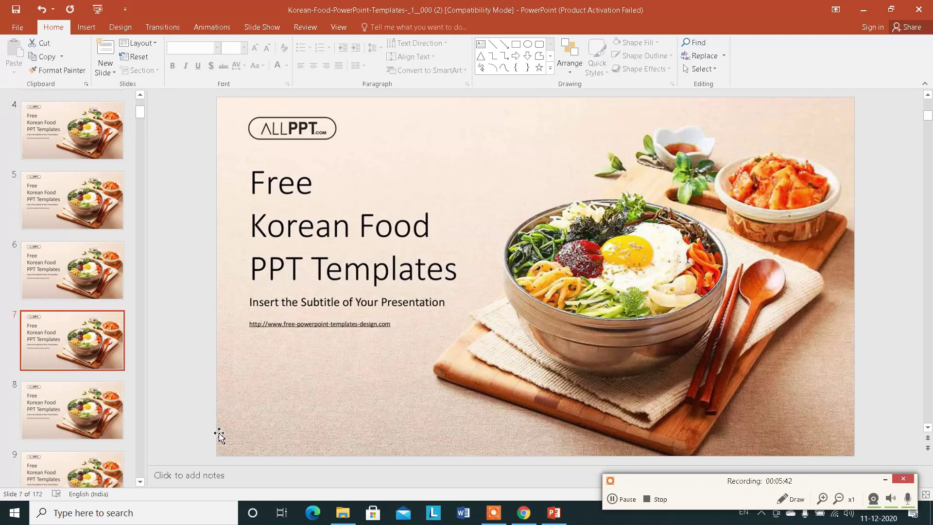
Confirm the 22.8 MB Korean-Food-PowerPoint-Templates presentation in Downloads via This PC, then return to the desktop.
{"action": "left_click", "coordinate": [864, 16]}
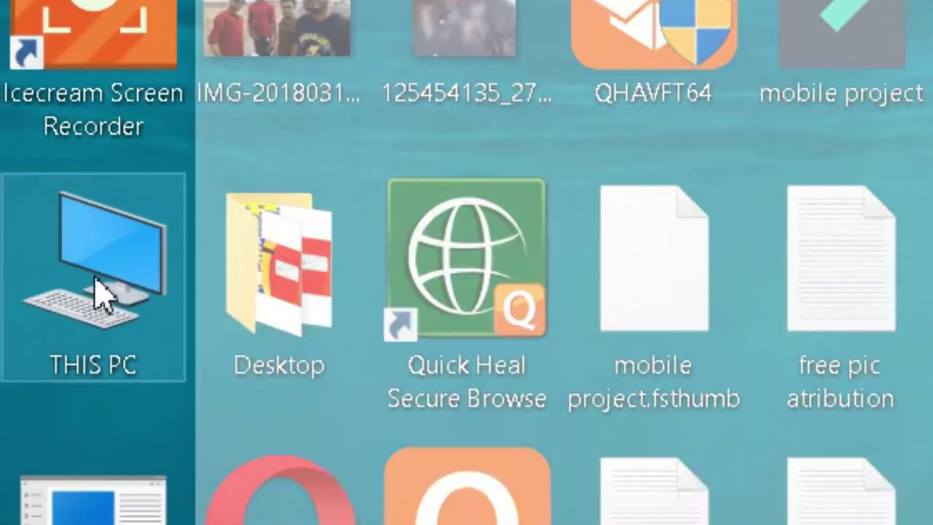
{"action": "double_click", "coordinate": [27, 287]}
{"action": "left_click", "coordinate": [138, 162]}
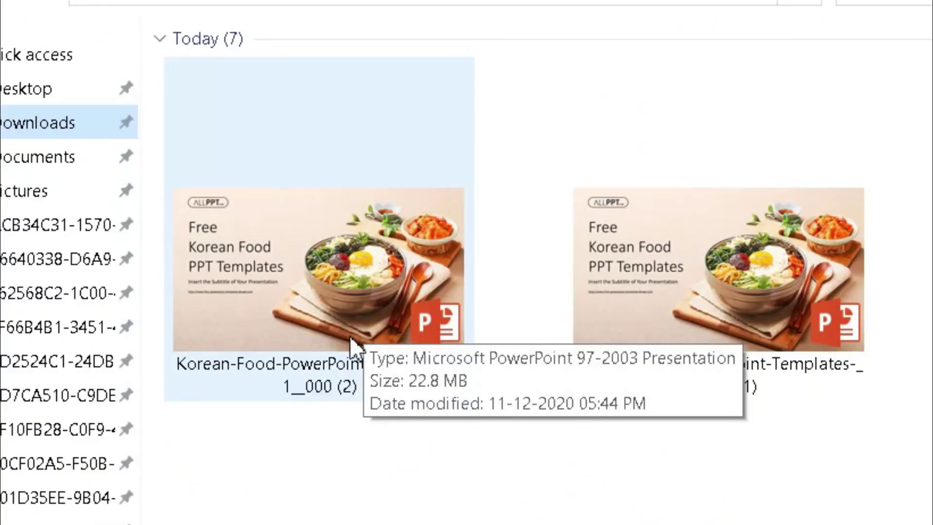
{"action": "left_click", "coordinate": [342, 513]}
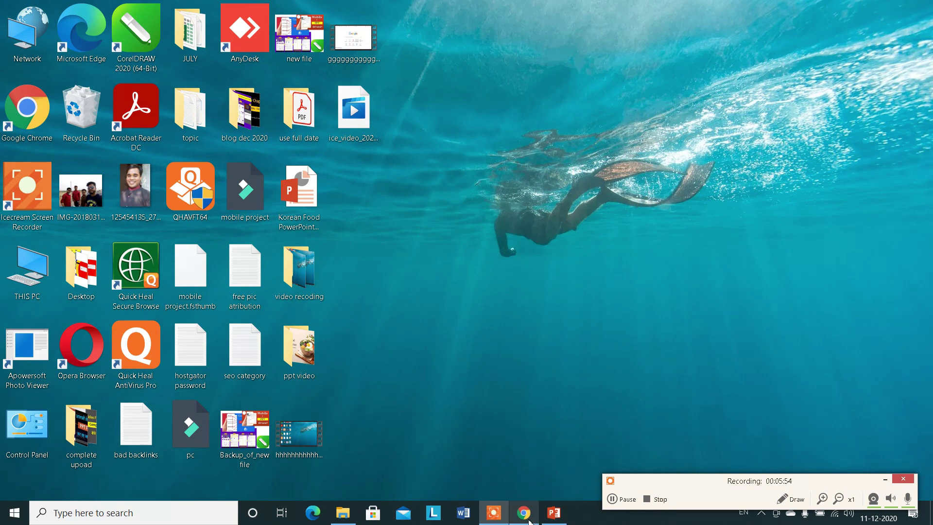
Back in Chrome, highlight the 'Want to go premium' heading and the 8GB file-size limit.
{"action": "left_click", "coordinate": [529, 516]}
{"action": "scroll", "coordinate": [340, 379], "scroll_direction": "down", "scroll_amount": 1}
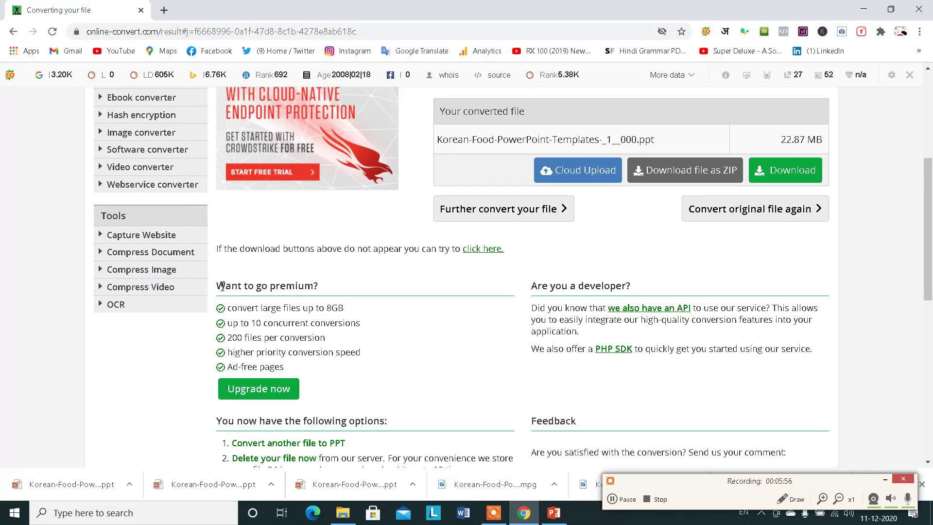
{"action": "left_click_drag", "start_coordinate": [217, 286], "coordinate": [304, 286]}
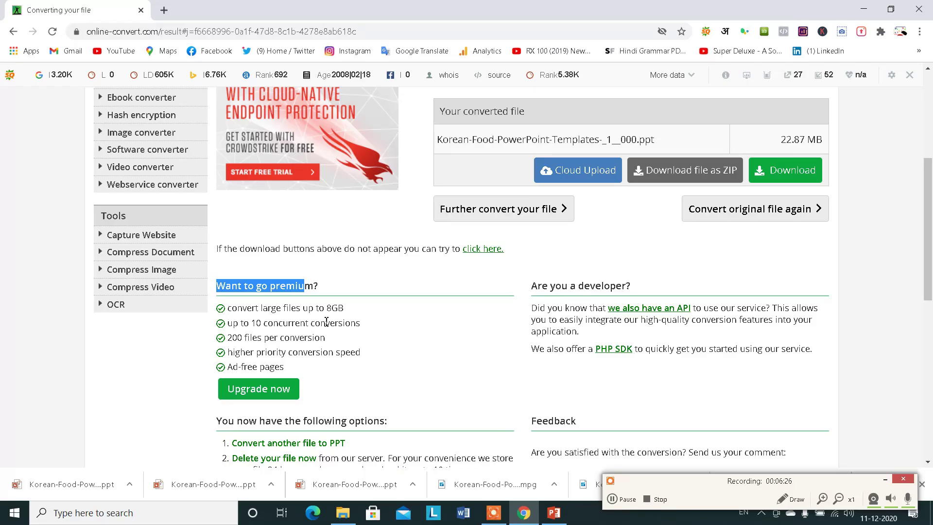
{"action": "left_click", "coordinate": [342, 313]}
{"action": "double_click", "coordinate": [328, 309]}
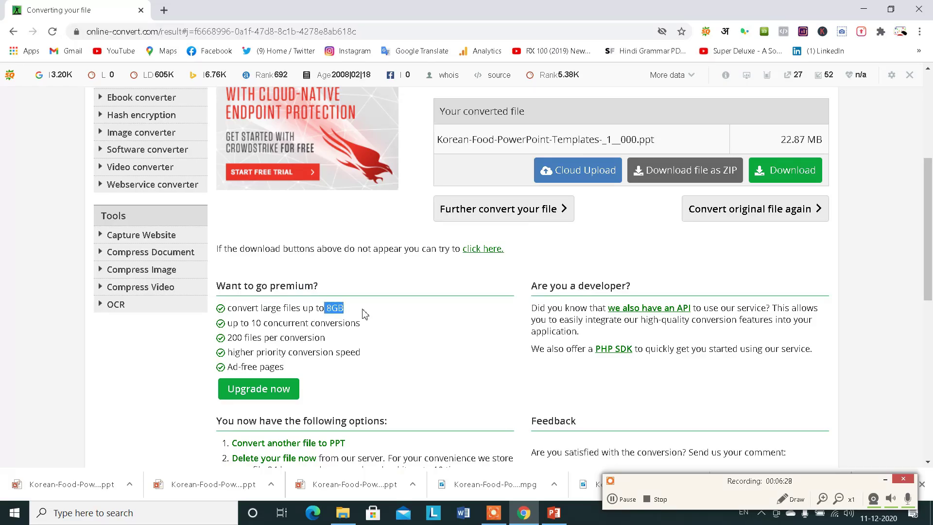
{"action": "left_click", "coordinate": [364, 313]}
Scroll back up to the Conversion Completed page offering Korean-Food-PowerPoint-Templates-_1__000.ppt.
{"action": "scroll", "coordinate": [365, 313], "scroll_direction": "up", "scroll_amount": 3}
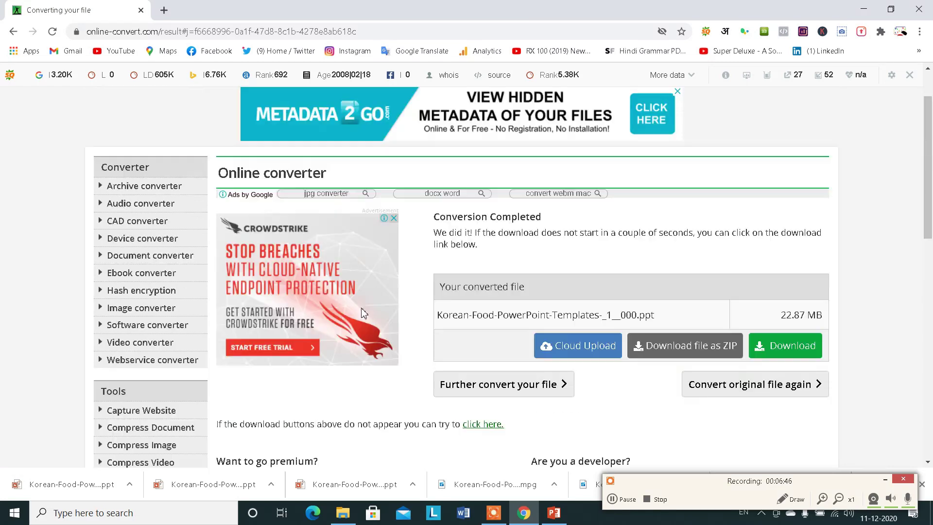
{"action": "scroll", "coordinate": [365, 313], "scroll_direction": "down", "scroll_amount": 4}
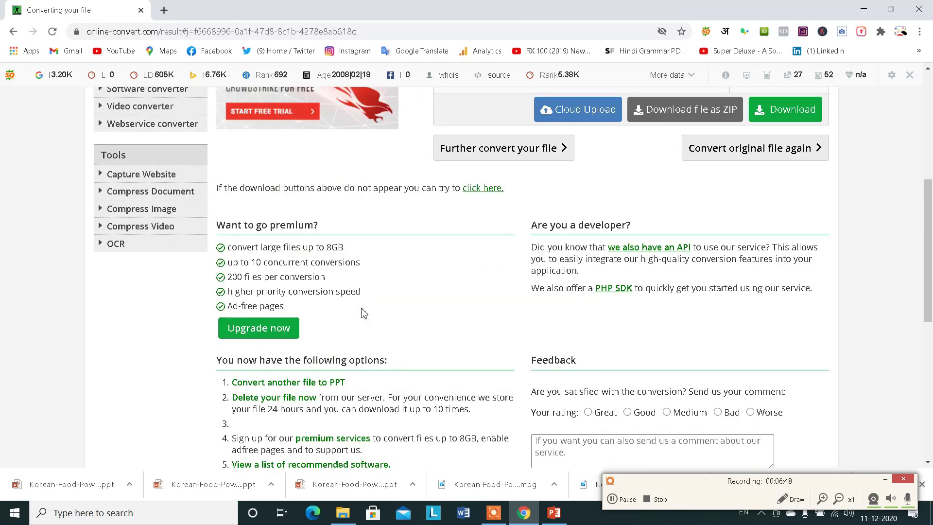
{"action": "scroll", "coordinate": [364, 312], "scroll_direction": "up", "scroll_amount": 2}
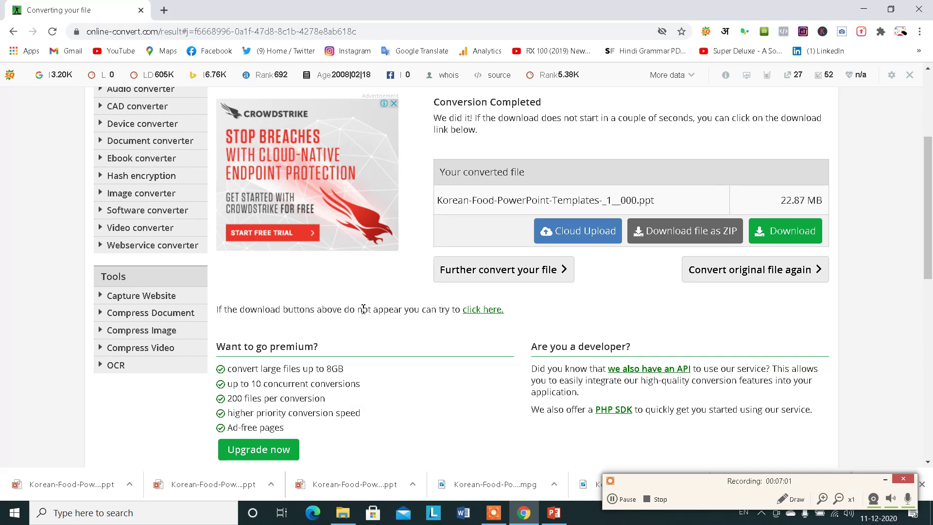
{"action": "left_click", "coordinate": [662, 501]}
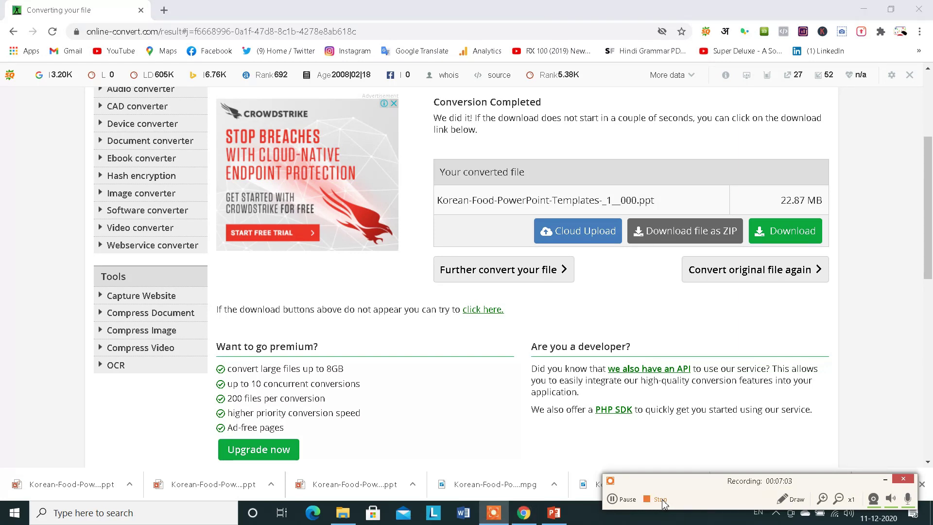